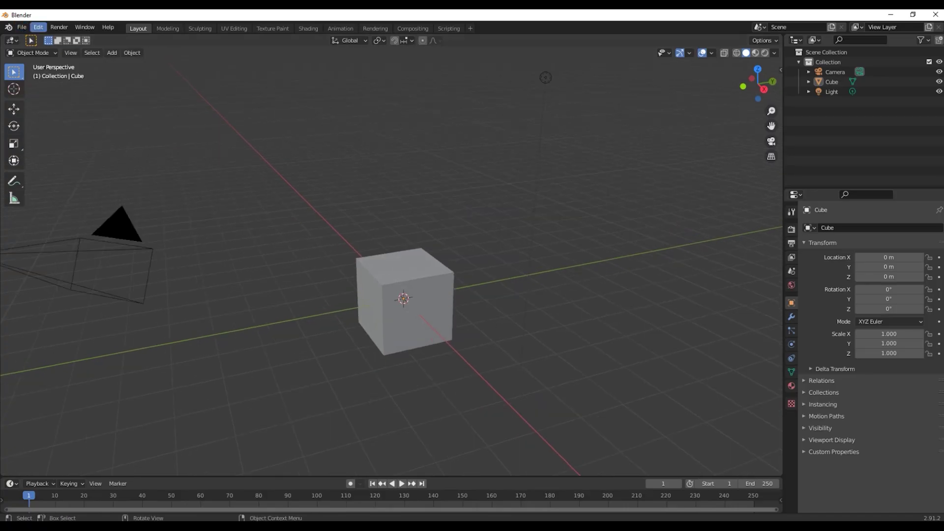
Open Edit > Preferences on the Add-ons section and move the window toward the centre.
{"action": "left_click", "coordinate": [38, 27]}
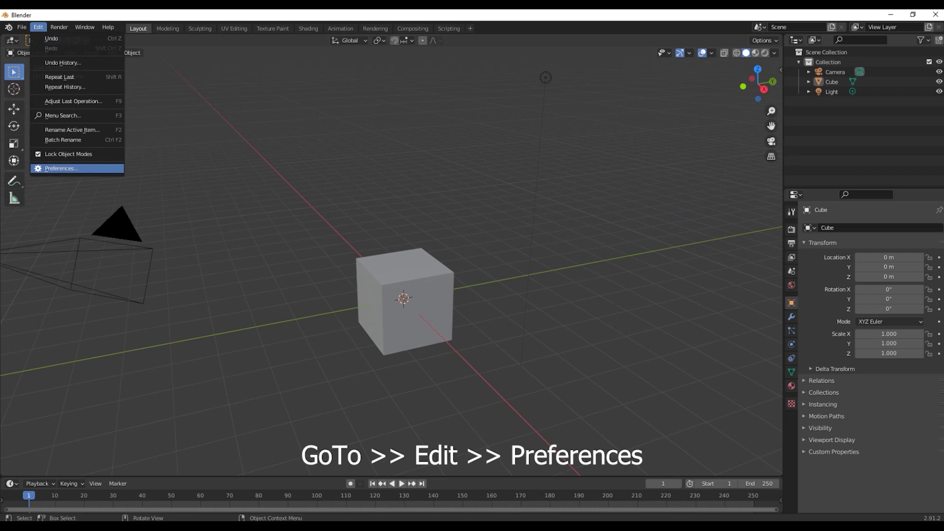
{"action": "left_click", "coordinate": [59, 168]}
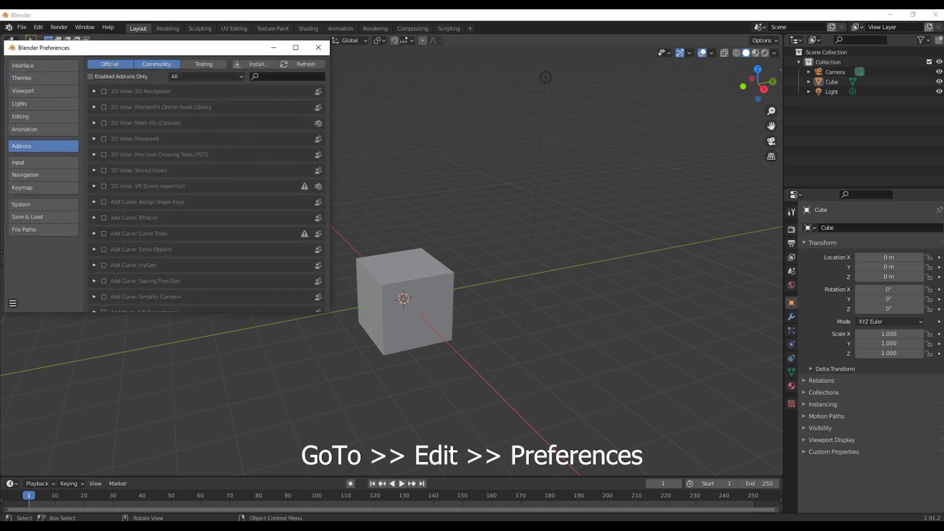
{"action": "left_click_drag", "start_coordinate": [148, 48], "coordinate": [288, 65]}
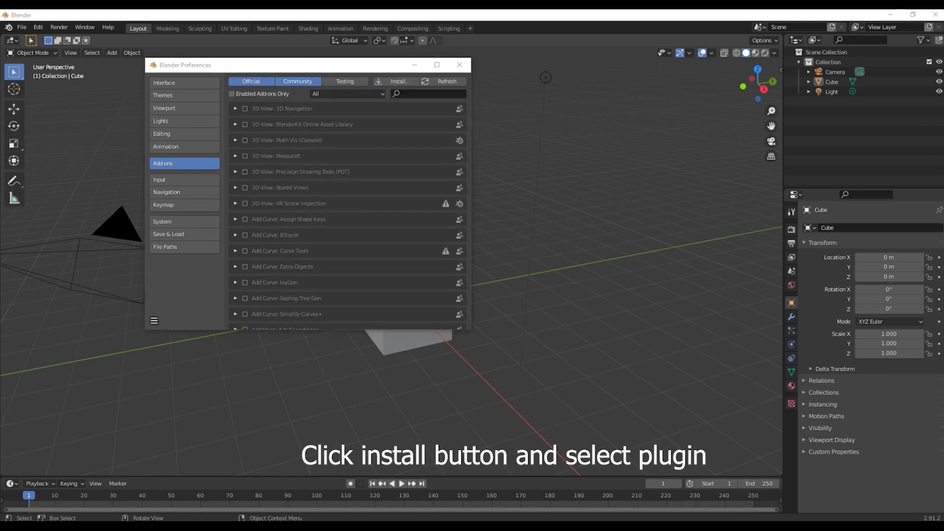
Install jmesh-tools-master.zip from D:\Plugins as a Blender add-on.
{"action": "left_click", "coordinate": [396, 81]}
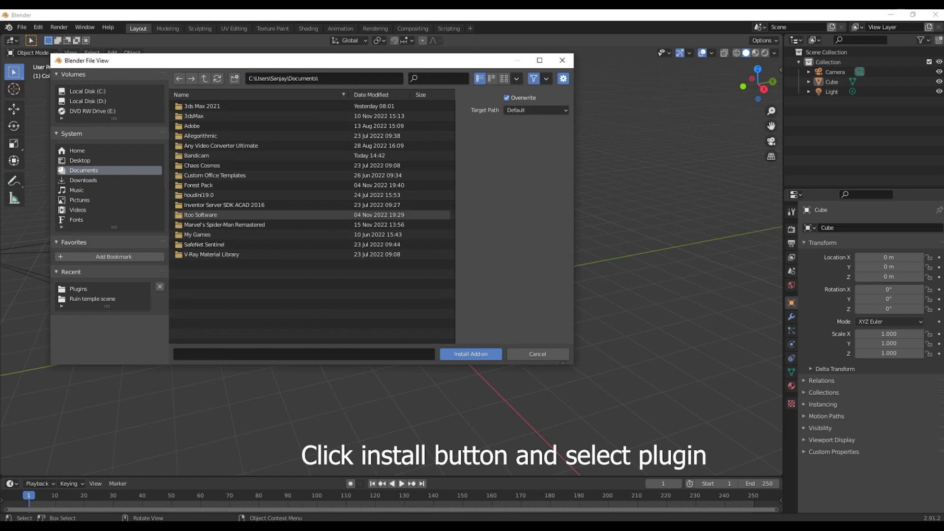
{"action": "left_click", "coordinate": [88, 101]}
{"action": "double_click", "coordinate": [206, 135]}
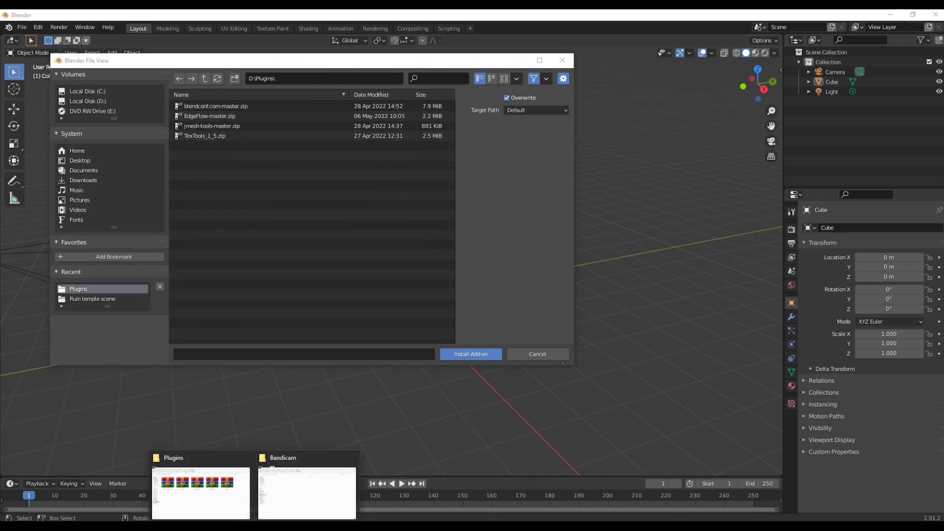
{"action": "left_click", "coordinate": [200, 489]}
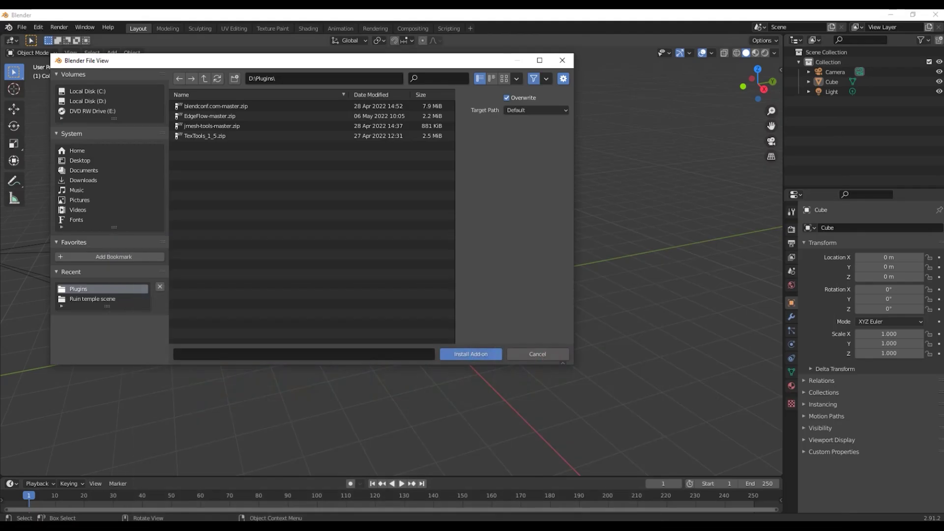
{"action": "left_click", "coordinate": [211, 126]}
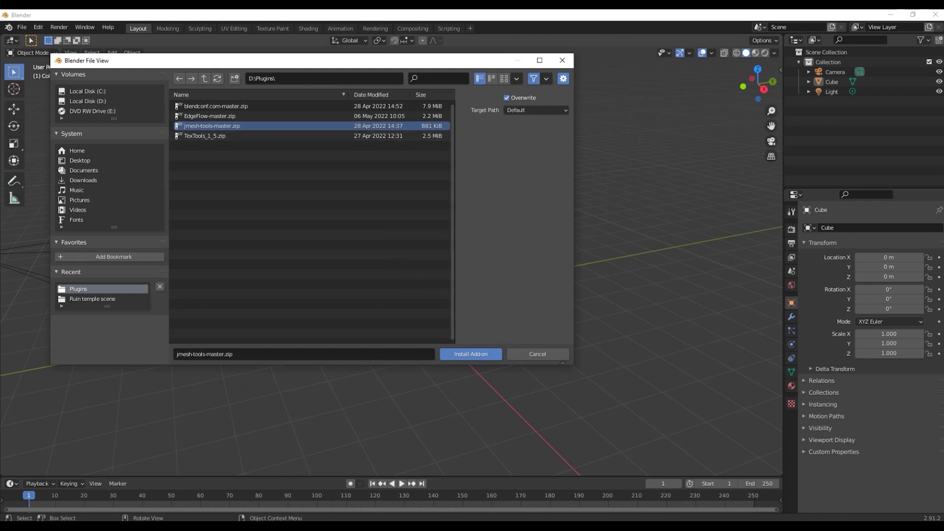
{"action": "left_click", "coordinate": [471, 355]}
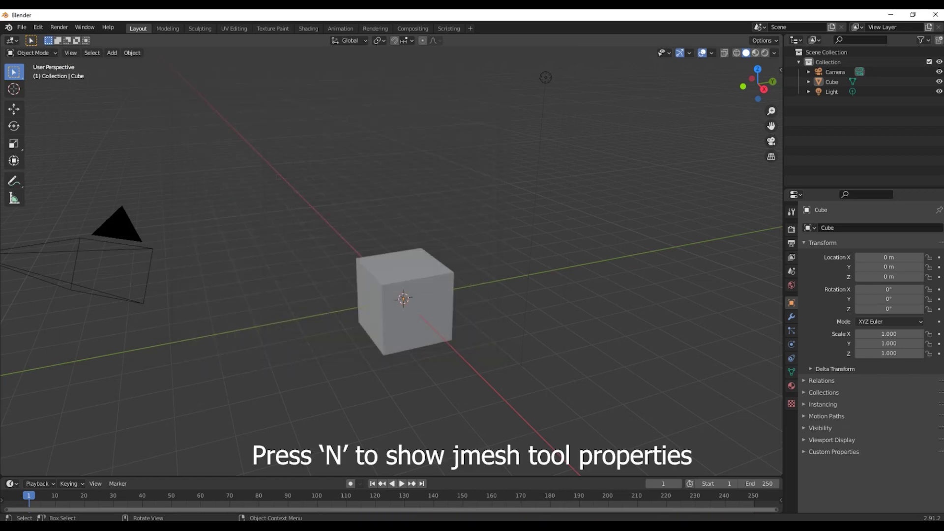
Show the sidebar's JMesh tab and select the cube.
{"action": "key", "text": "n"}
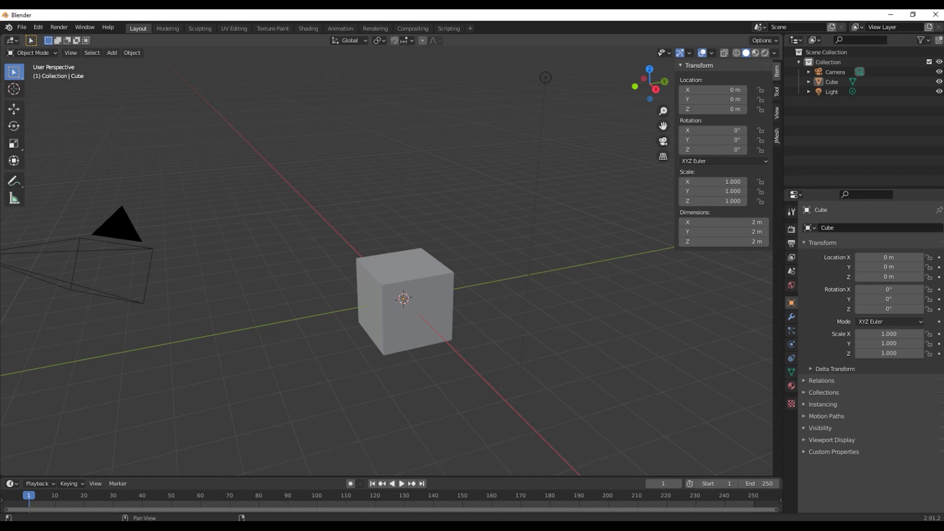
{"action": "left_click", "coordinate": [777, 136]}
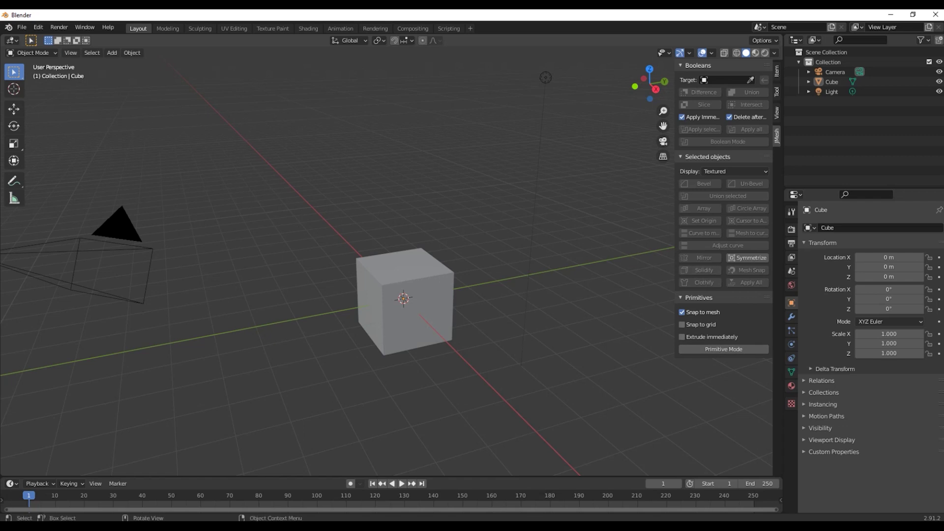
{"action": "left_click", "coordinate": [408, 310]}
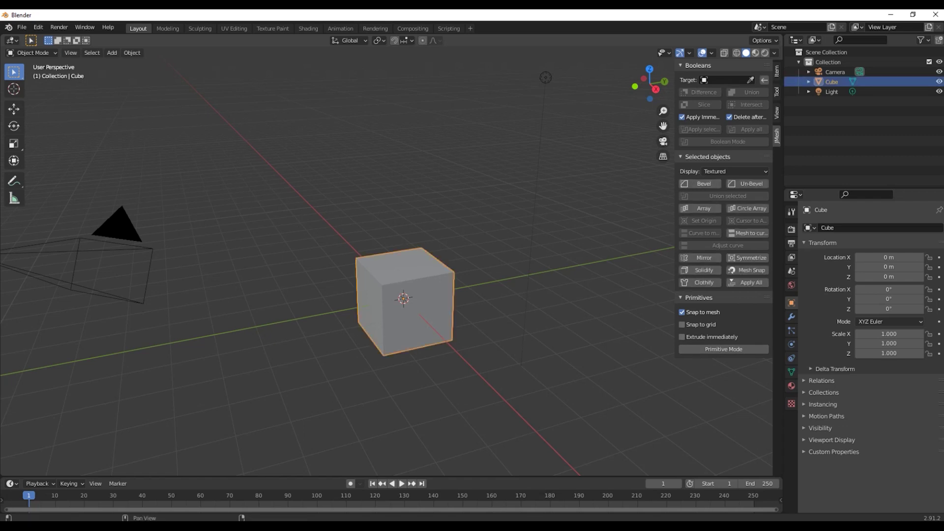
Bevel the cube with JMesh Bevel, widening it to 0.071 with 3 segments.
{"action": "left_click", "coordinate": [700, 184]}
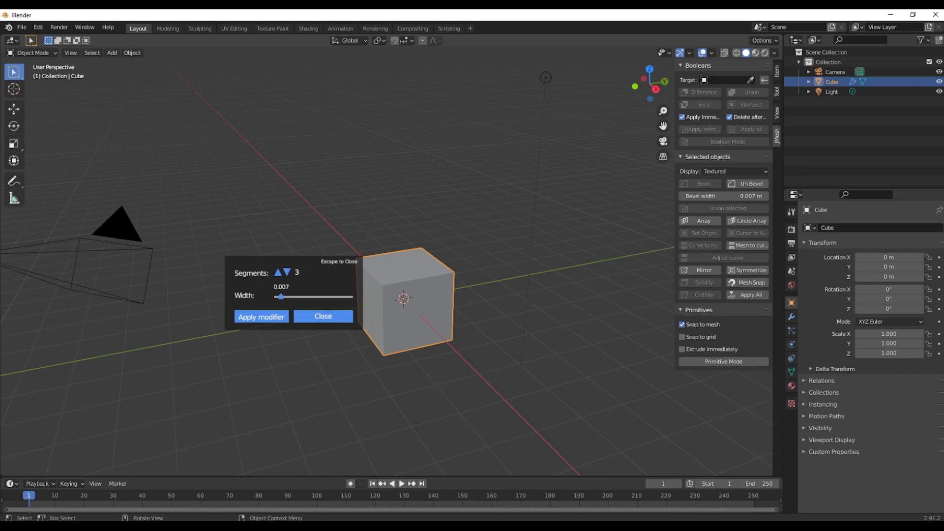
{"action": "scroll", "coordinate": [403, 300], "scroll_direction": "up", "scroll_amount": 5}
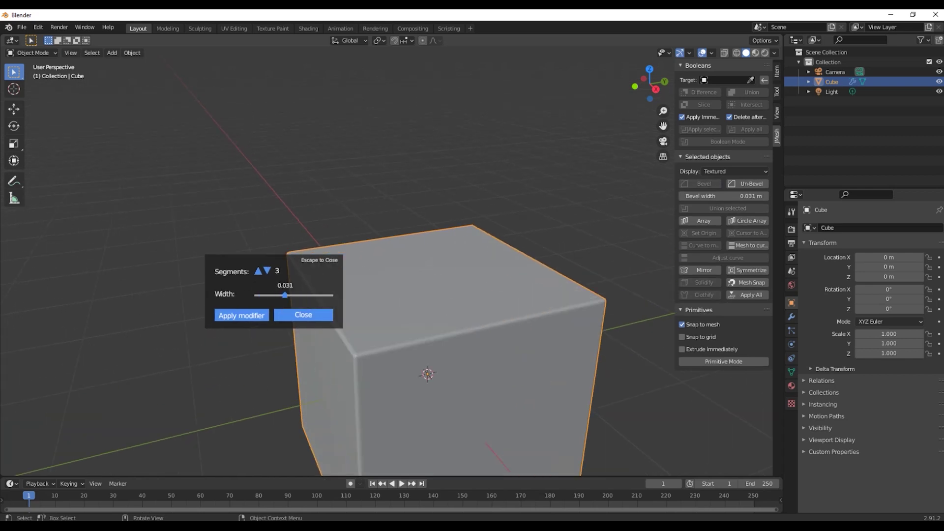
{"action": "left_click_drag", "start_coordinate": [285, 295], "coordinate": [310, 295]}
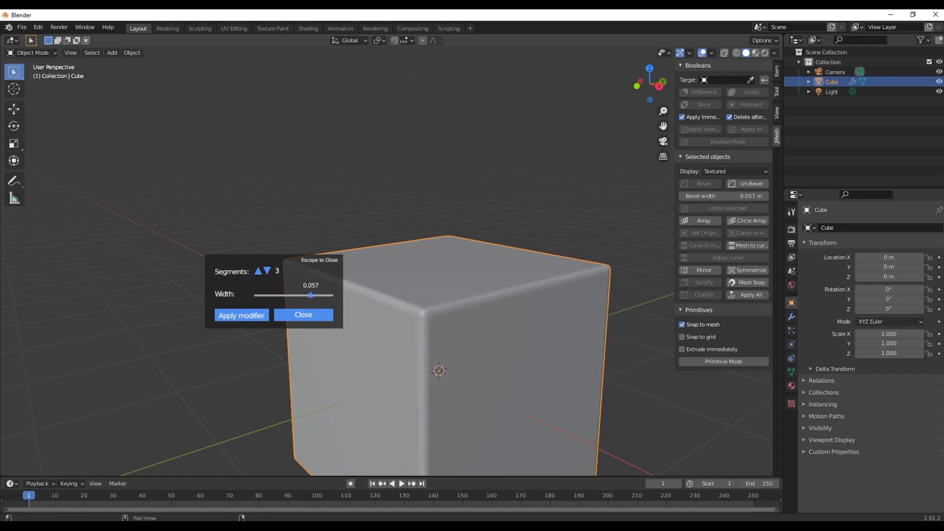
{"action": "left_click", "coordinate": [712, 53]}
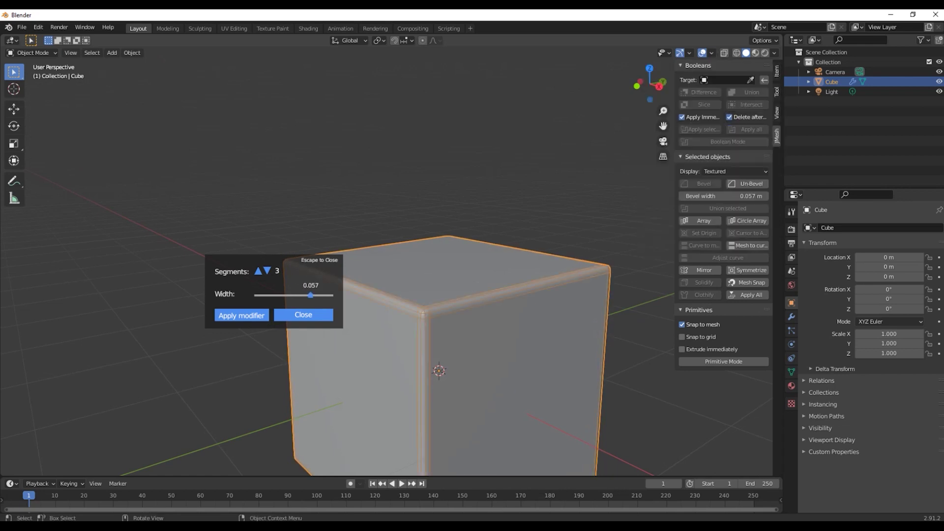
{"action": "mouse_move", "coordinate": [443, 246]}
{"action": "middle_mouse_down"}
{"action": "mouse_move", "coordinate": [452, 197]}
{"action": "mouse_move", "coordinate": [443, 275]}
{"action": "middle_mouse_up"}
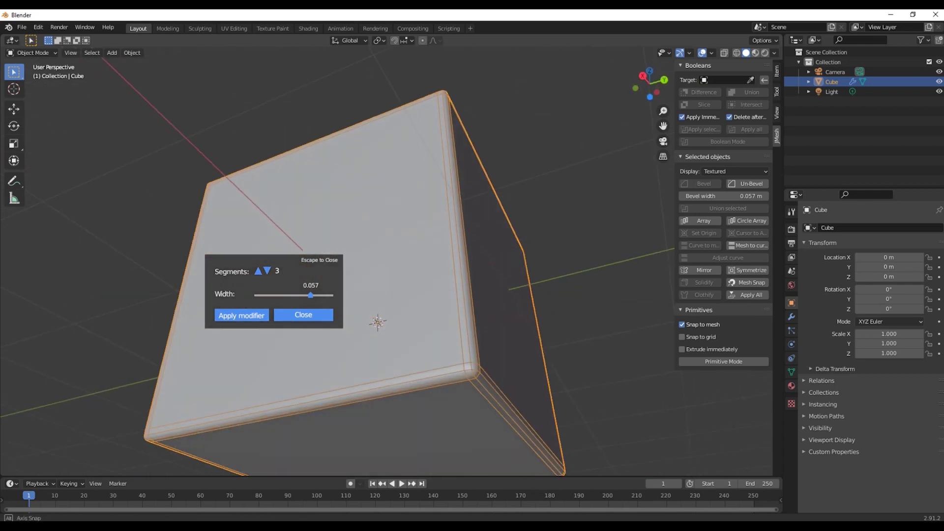
{"action": "mouse_move", "coordinate": [310, 295]}
{"action": "left_mouse_down"}
{"action": "mouse_move", "coordinate": [325, 295]}
{"action": "mouse_move", "coordinate": [316, 295]}
{"action": "left_mouse_up"}
{"action": "key", "text": "Escape"}
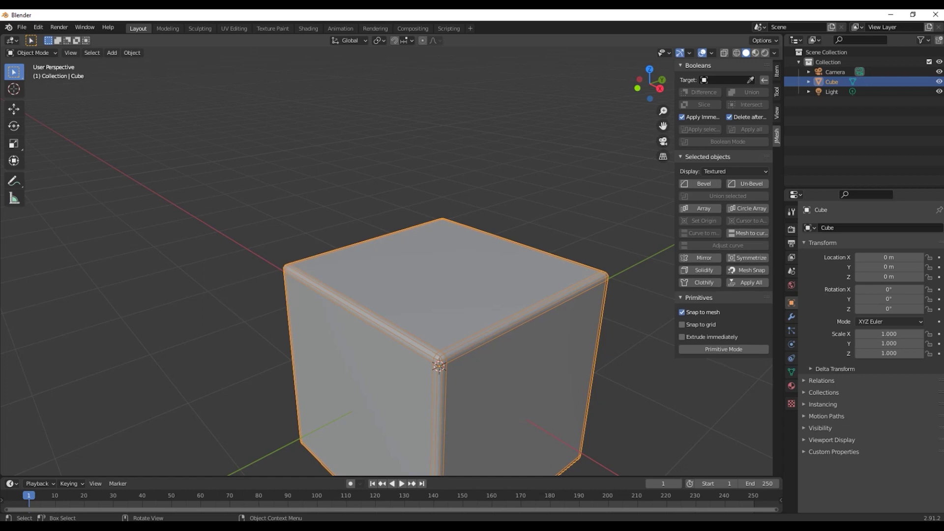
Deselect the cube and hide the wireframe overlay.
{"action": "scroll", "coordinate": [423, 344], "scroll_direction": "down", "scroll_amount": 3}
{"action": "key", "text": "alt+a"}
{"action": "key", "text": "shift"}
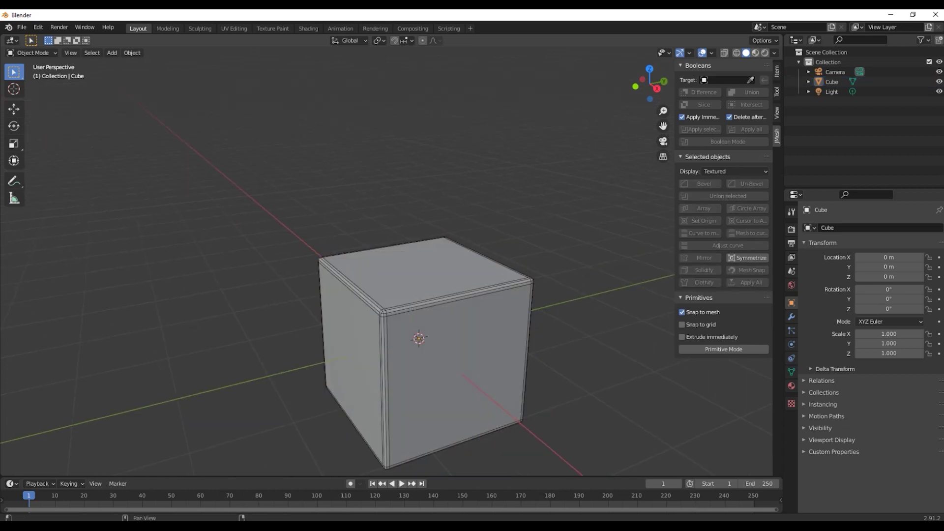
{"action": "left_click", "coordinate": [712, 53]}
{"action": "mouse_move", "coordinate": [423, 345]}
{"action": "middle_mouse_down", "text": "alt"}
{"action": "mouse_move", "coordinate": [433, 335]}
{"action": "mouse_move", "coordinate": [443, 363]}
{"action": "middle_mouse_up", "text": "alt"}
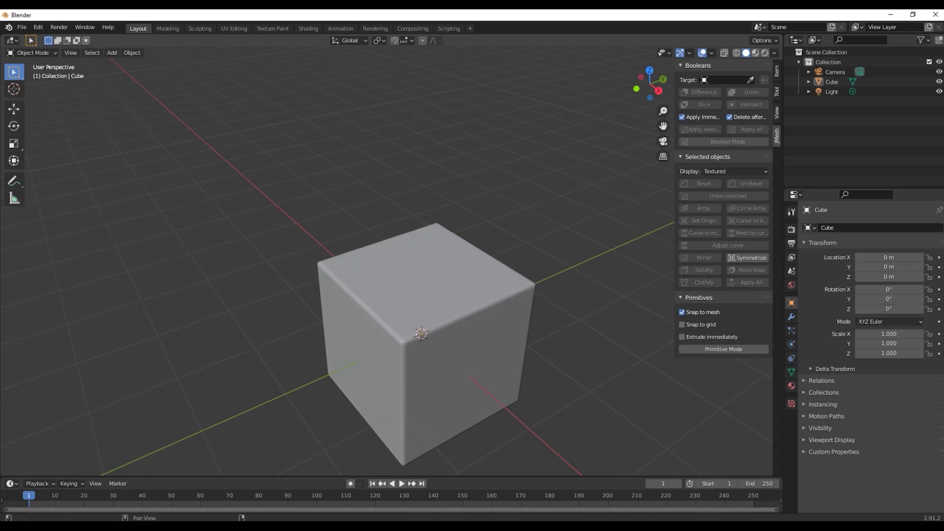
Hide the sidebar and install TexTools_1_5.zip from the Add-ons preferences.
{"action": "key", "text": "n"}
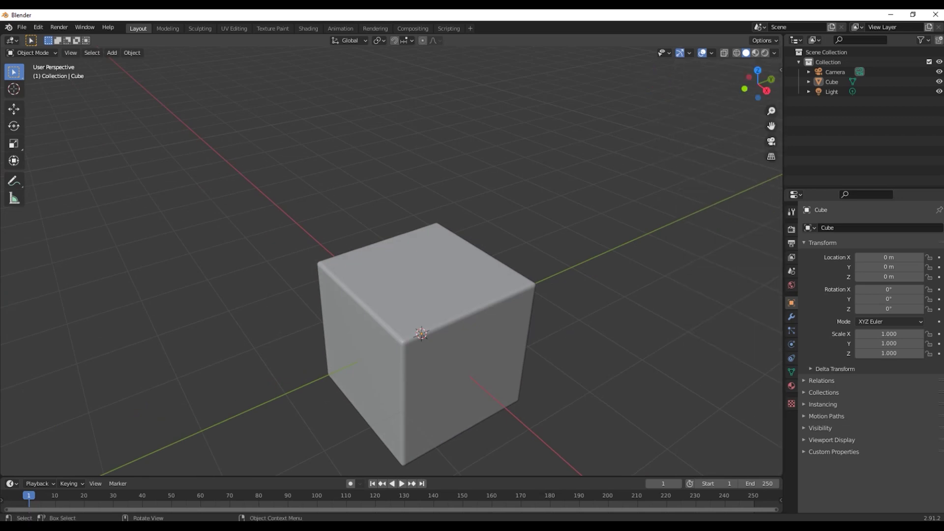
{"action": "middle_click_drag", "start_coordinate": [423, 344], "coordinate": [423, 334]}
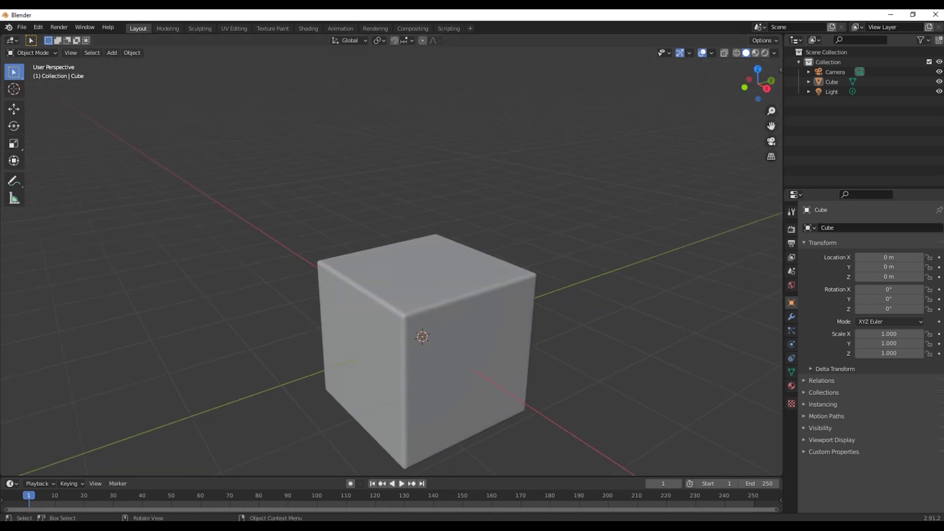
{"action": "left_click", "coordinate": [38, 27]}
{"action": "left_click", "coordinate": [59, 168]}
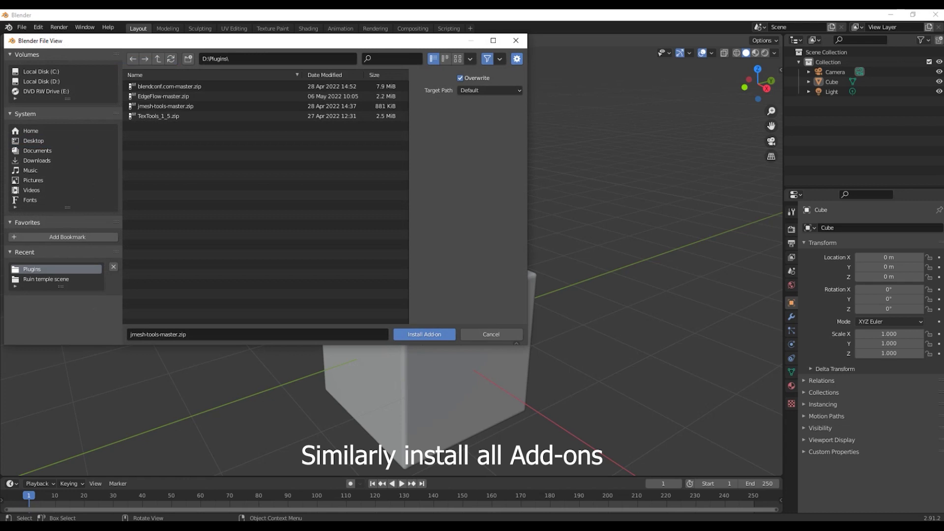
{"action": "left_click", "coordinate": [158, 116]}
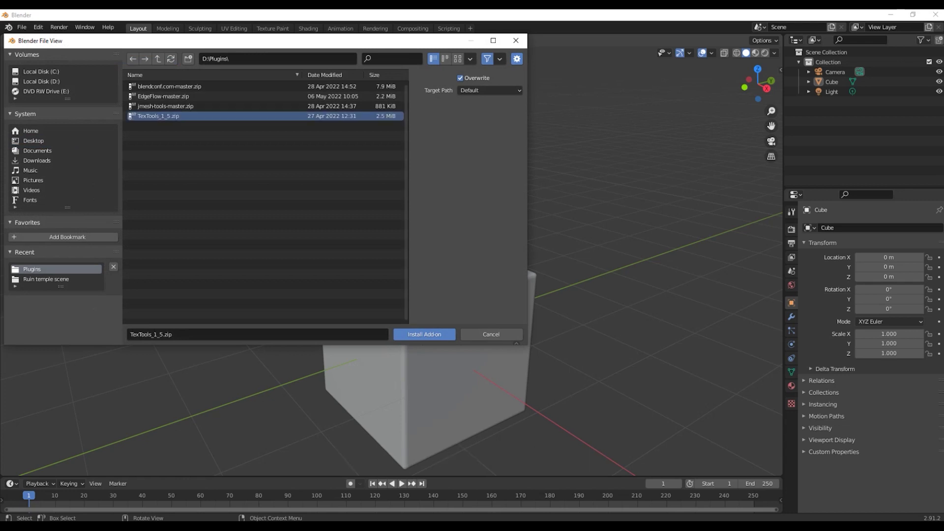
{"action": "left_click", "coordinate": [424, 335]}
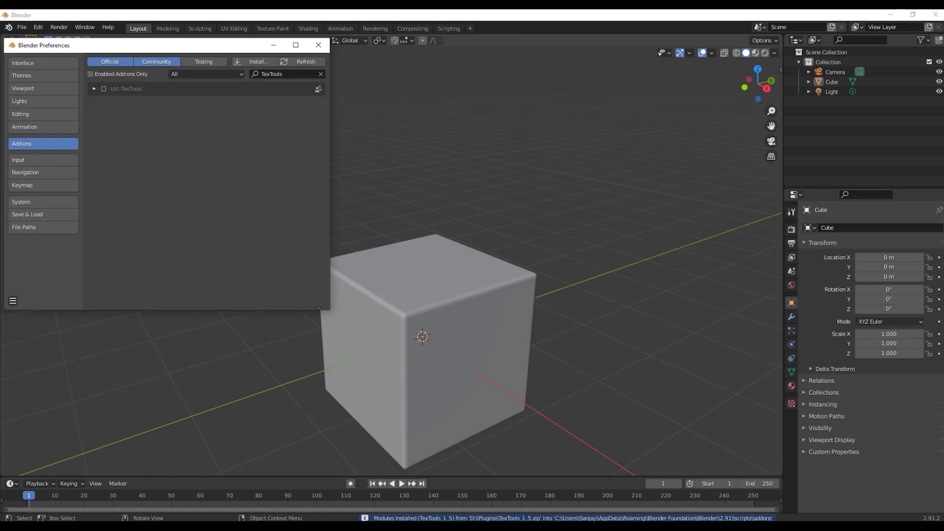
Enable the UV: TexTools add-on and close Preferences.
{"action": "left_click", "coordinate": [103, 88]}
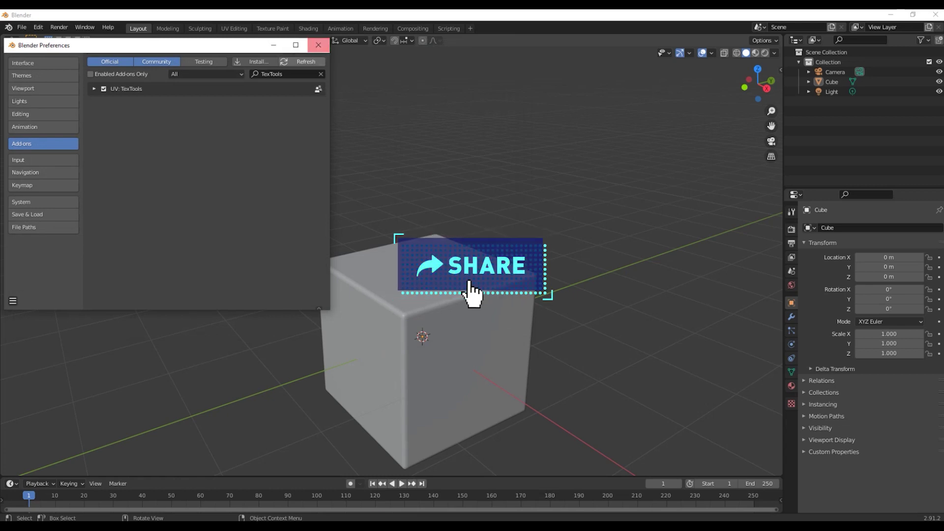
{"action": "left_click", "coordinate": [319, 44]}
{"action": "middle_click_drag", "start_coordinate": [491, 197], "coordinate": [477, 198]}
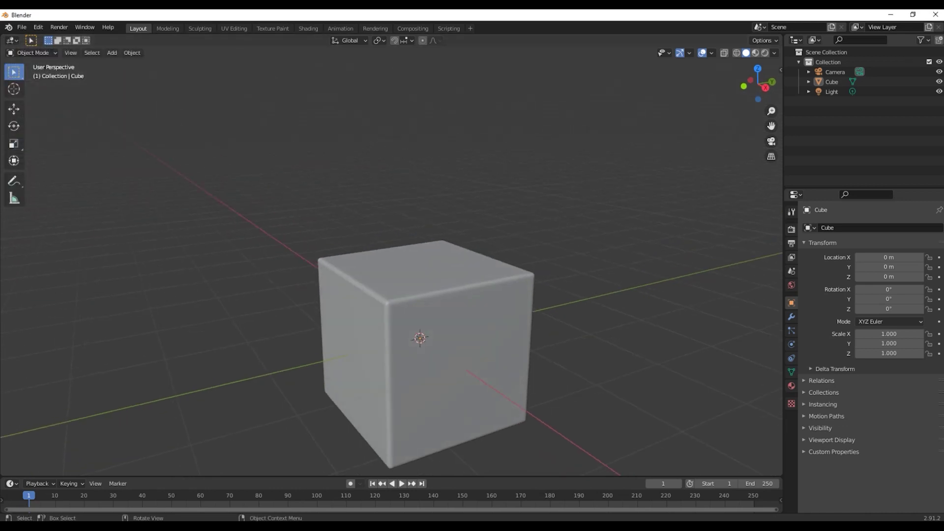
In the UV Editing workspace, select the cube's front face in face select mode.
{"action": "left_click", "coordinate": [234, 28]}
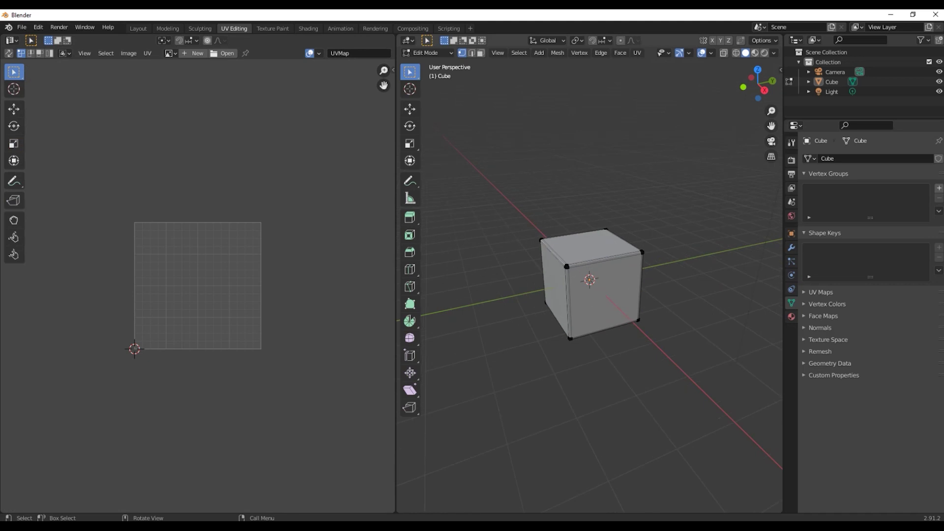
{"action": "scroll", "coordinate": [590, 295], "scroll_direction": "up", "scroll_amount": 2}
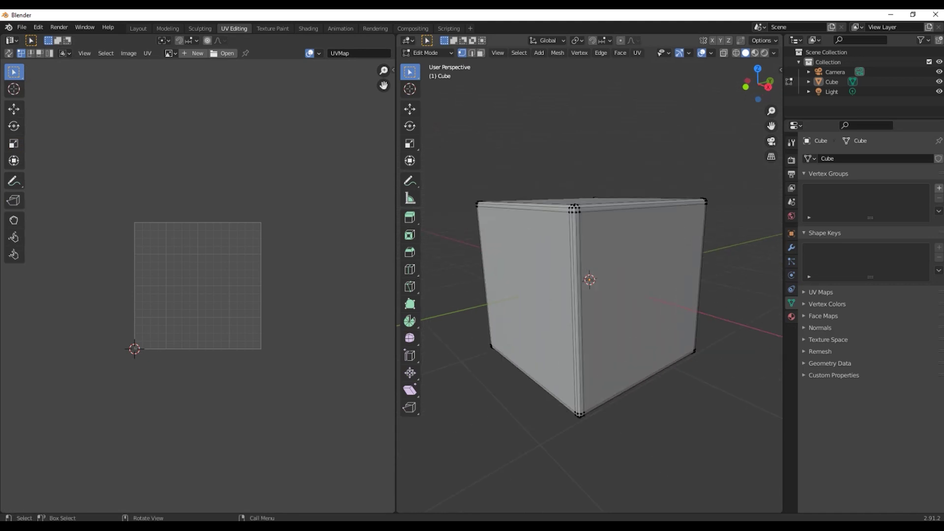
{"action": "middle_click_drag", "start_coordinate": [590, 295], "coordinate": [590, 335]}
{"action": "key", "text": "3"}
{"action": "left_click", "coordinate": [630, 315]}
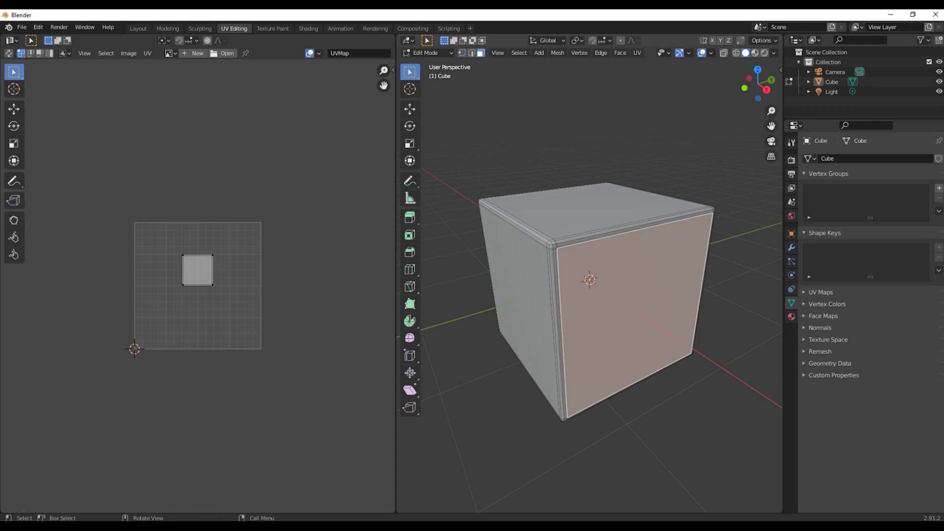
{"action": "left_click", "coordinate": [410, 109]}
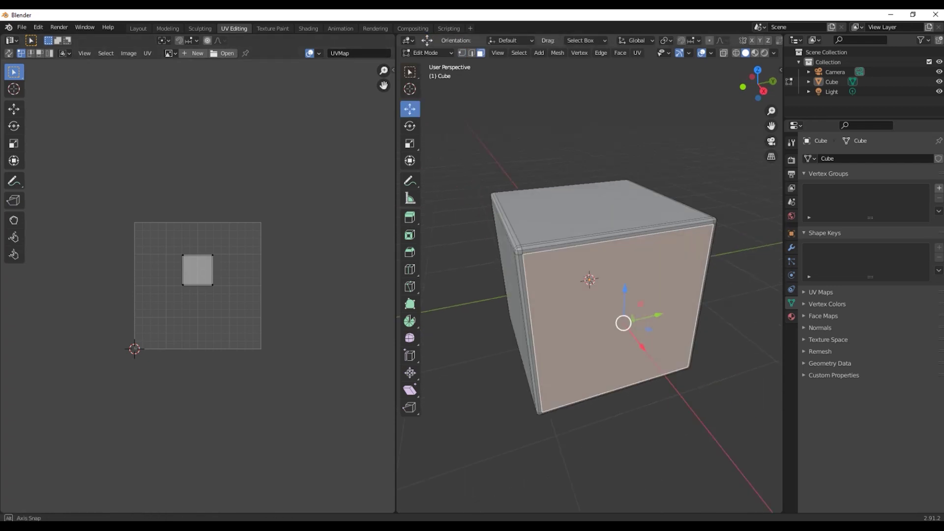
{"action": "middle_click_drag", "start_coordinate": [590, 335], "coordinate": [605, 334]}
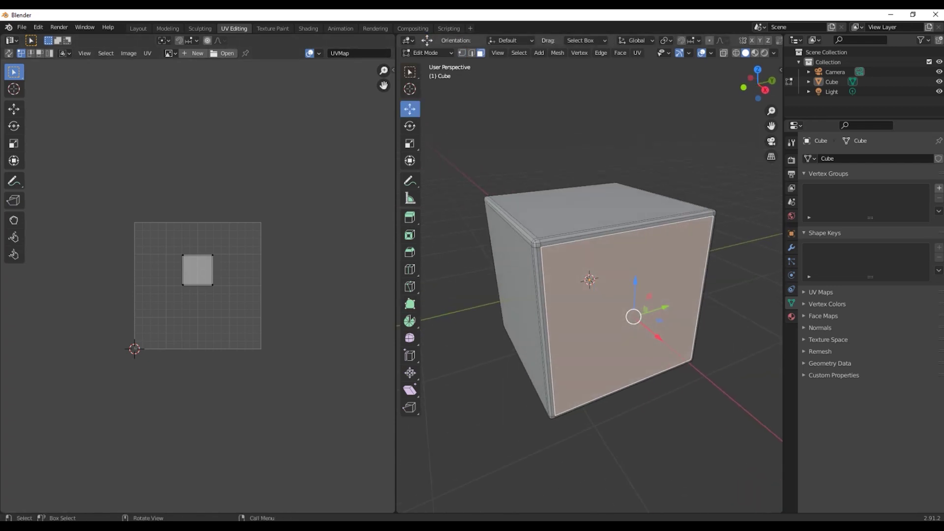
Select all faces, enable UV Sync Selection, deselect all, and show the UV editor sidebar.
{"action": "key", "text": "a"}
{"action": "scroll", "coordinate": [197, 286], "scroll_direction": "up", "scroll_amount": 2}
{"action": "scroll", "coordinate": [198, 286], "scroll_direction": "up", "scroll_amount": 2}
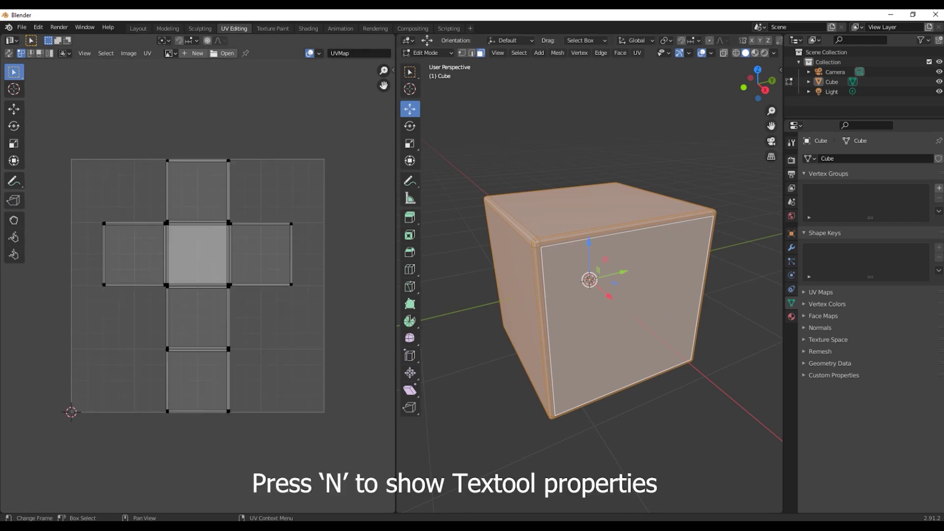
{"action": "left_click", "coordinate": [9, 53]}
{"action": "key", "text": "alt+a"}
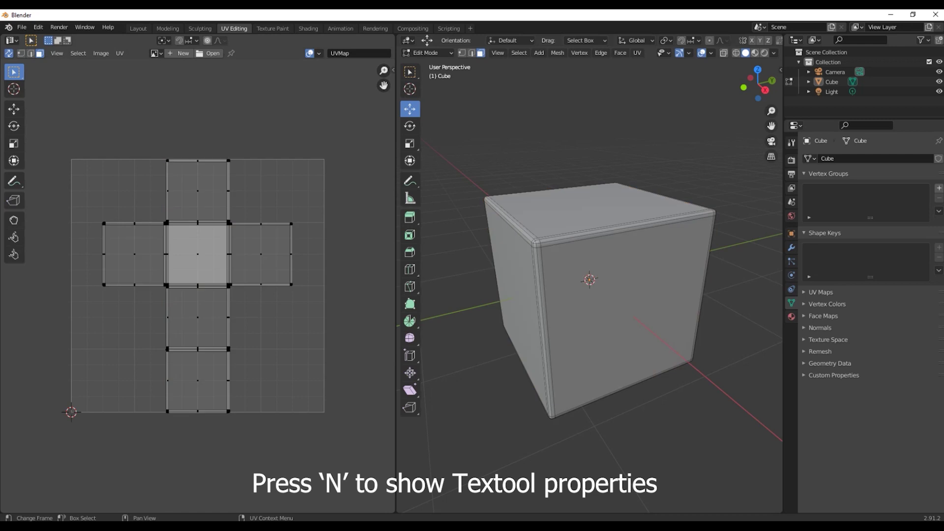
{"action": "key", "text": "n"}
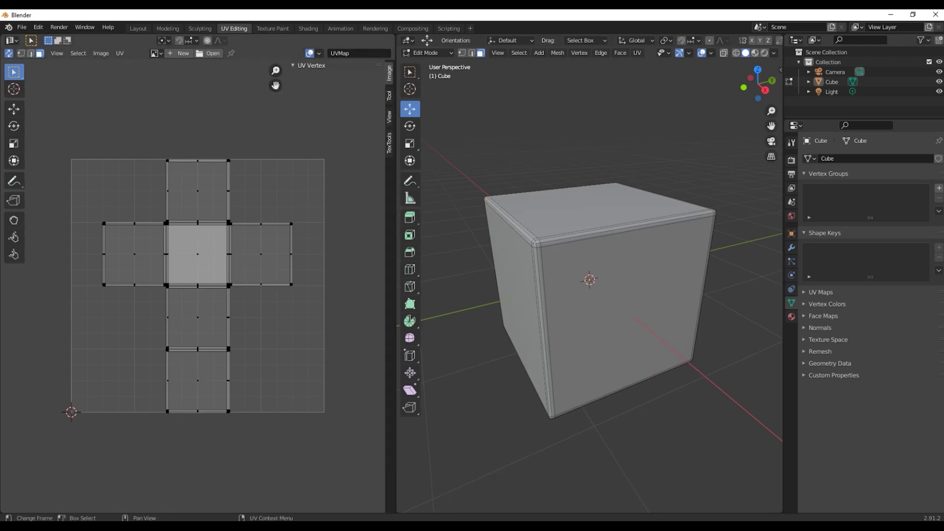
Show the TexTools tab, disable UV Sync Selection, and select all cube faces.
{"action": "left_click", "coordinate": [389, 143]}
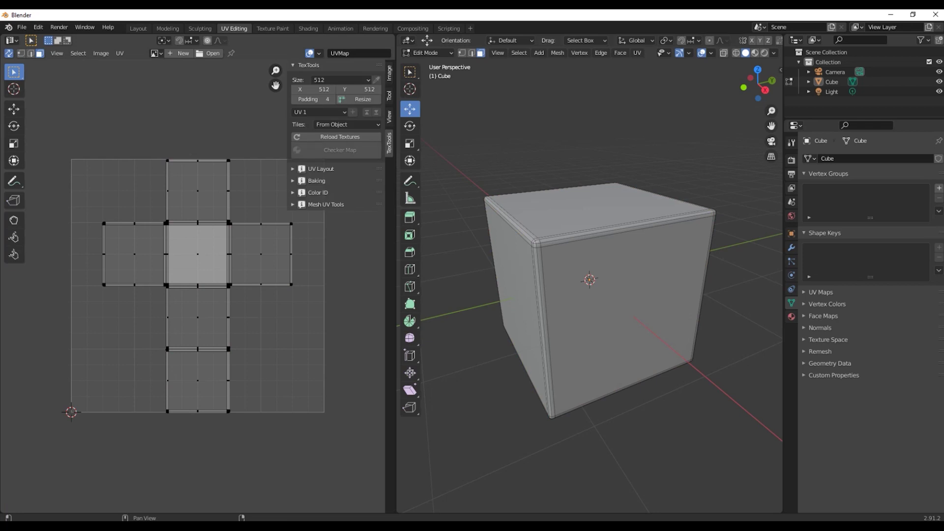
{"action": "left_click", "coordinate": [8, 53]}
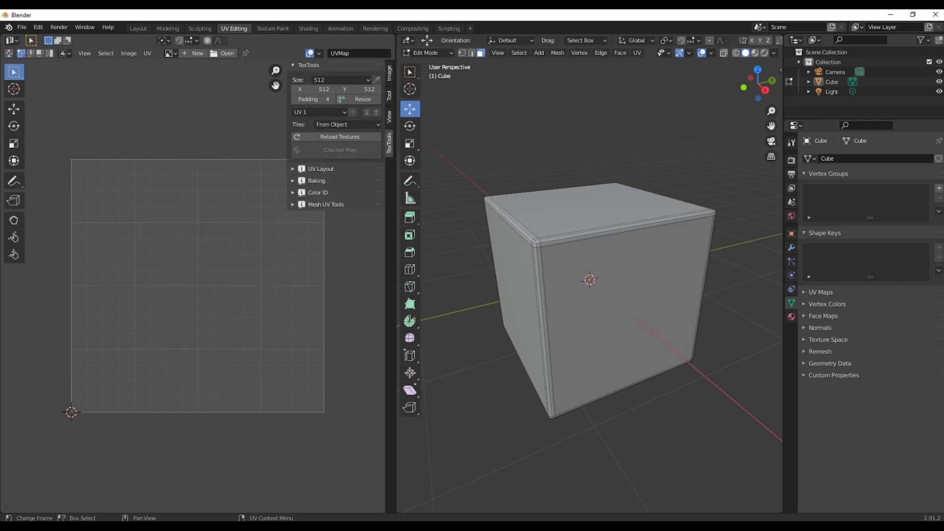
{"action": "left_click", "coordinate": [598, 206]}
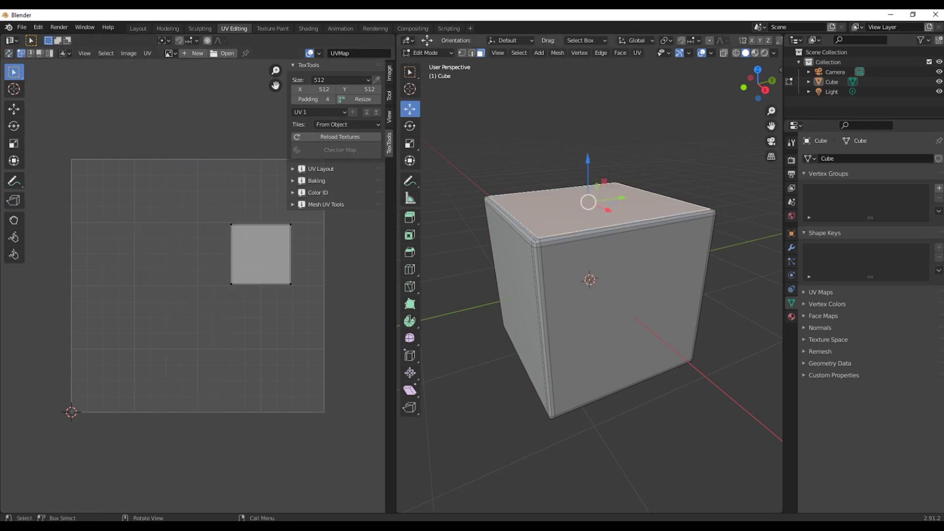
{"action": "key", "text": "a"}
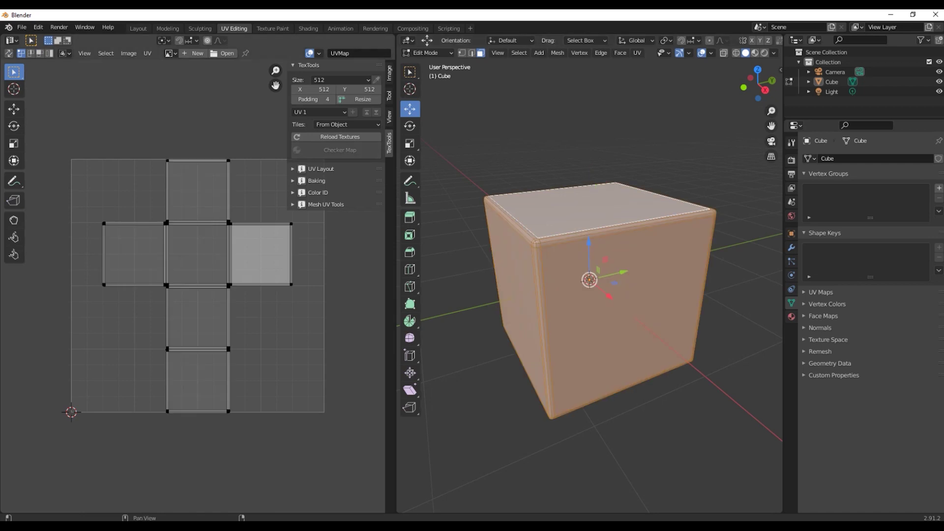
Expand and collapse the TexTools UV Layout, Baking and Color ID panels, then view Mesh UV Tools.
{"action": "left_click", "coordinate": [320, 168]}
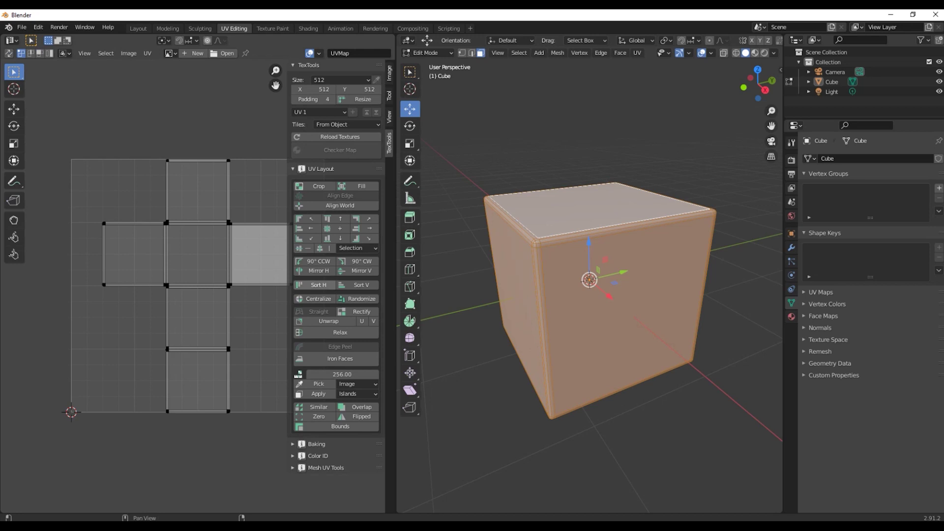
{"action": "left_click", "coordinate": [321, 169]}
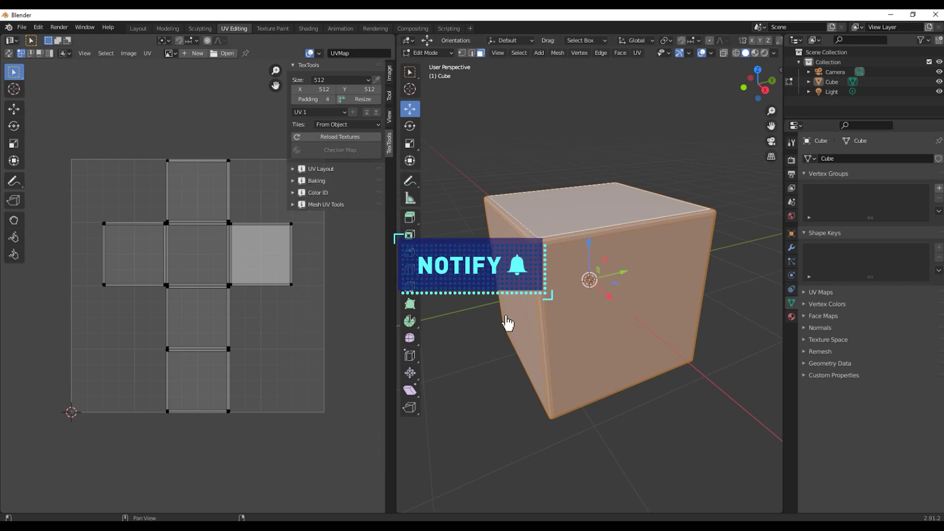
{"action": "left_click", "coordinate": [317, 181]}
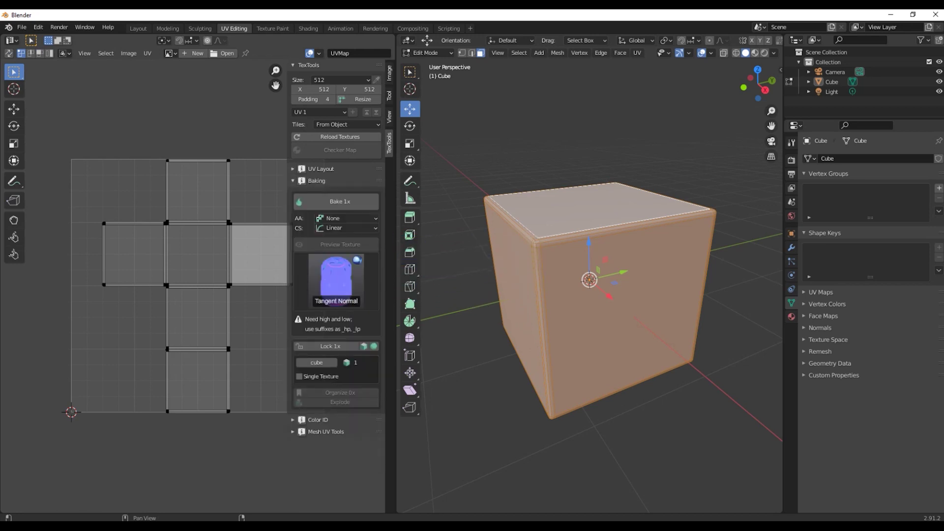
{"action": "left_click", "coordinate": [317, 180]}
{"action": "left_click", "coordinate": [317, 192]}
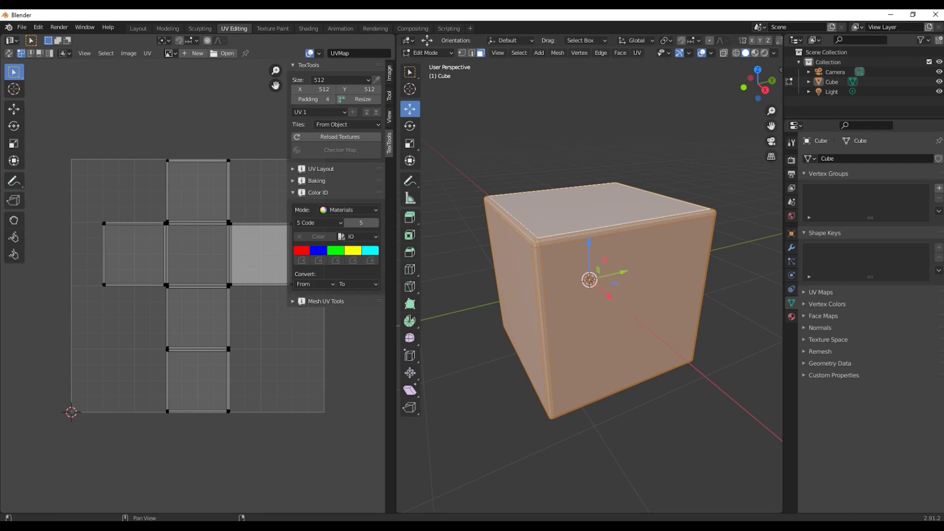
{"action": "left_click", "coordinate": [317, 192]}
{"action": "left_click", "coordinate": [326, 204]}
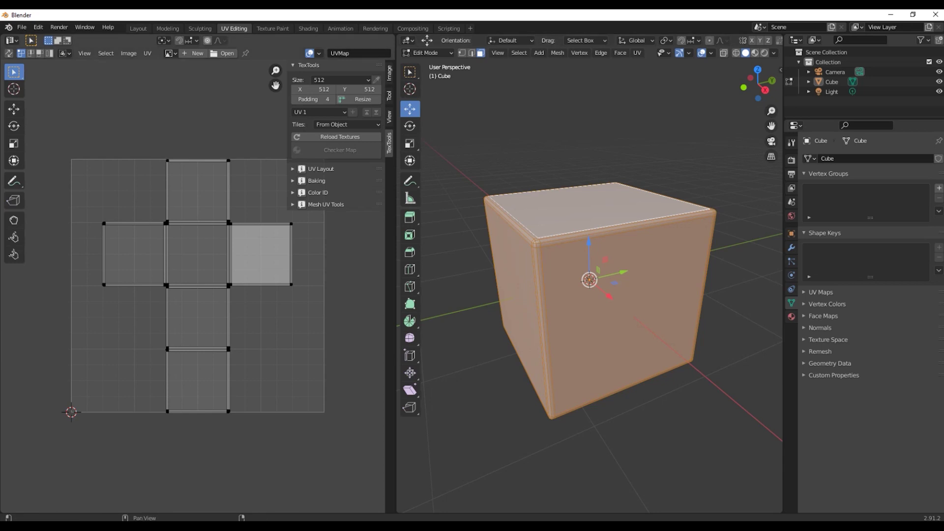
Close the UV sidebar, select the front face, enter Object Mode, and switch to Layout.
{"action": "key", "text": "n"}
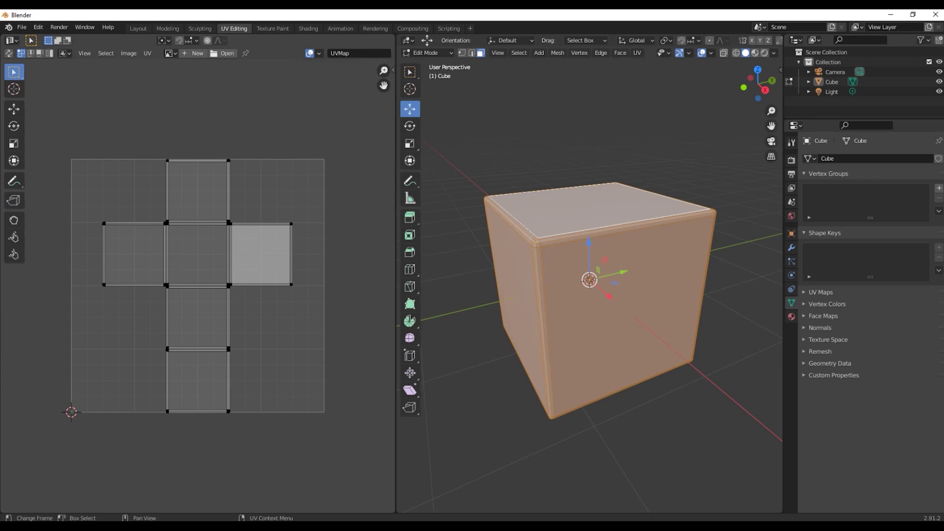
{"action": "left_click", "coordinate": [619, 314]}
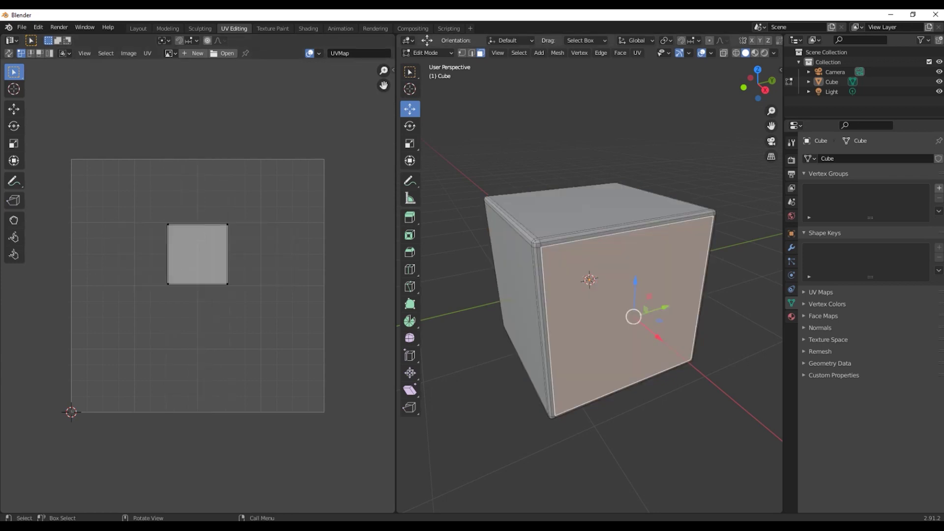
{"action": "key", "text": "Tab"}
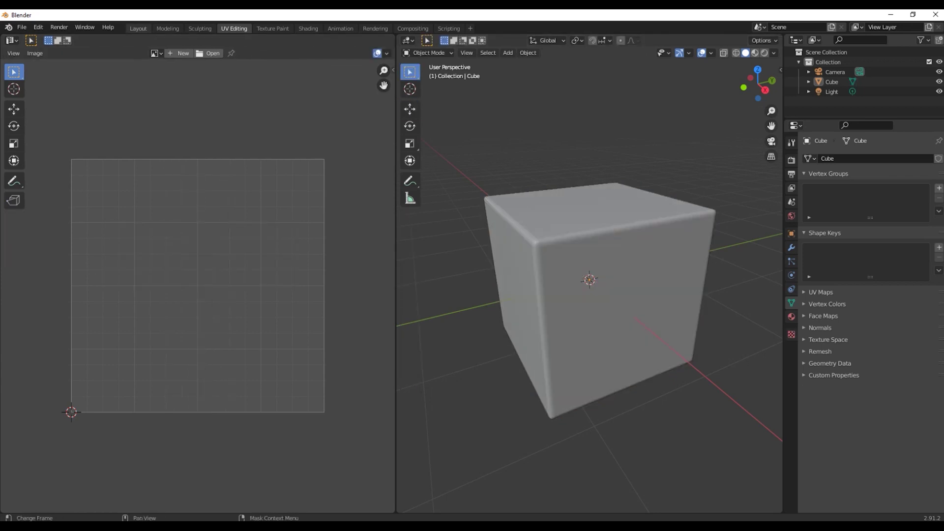
{"action": "left_click", "coordinate": [138, 28]}
{"action": "mouse_move", "coordinate": [393, 275]}
{"action": "middle_mouse_down"}
{"action": "mouse_move", "coordinate": [418, 265]}
{"action": "mouse_move", "coordinate": [408, 266]}
{"action": "middle_mouse_up"}
Install EdgeFlow-master.zip through the Add-ons preferences, then close Preferences.
{"action": "left_click", "coordinate": [38, 27]}
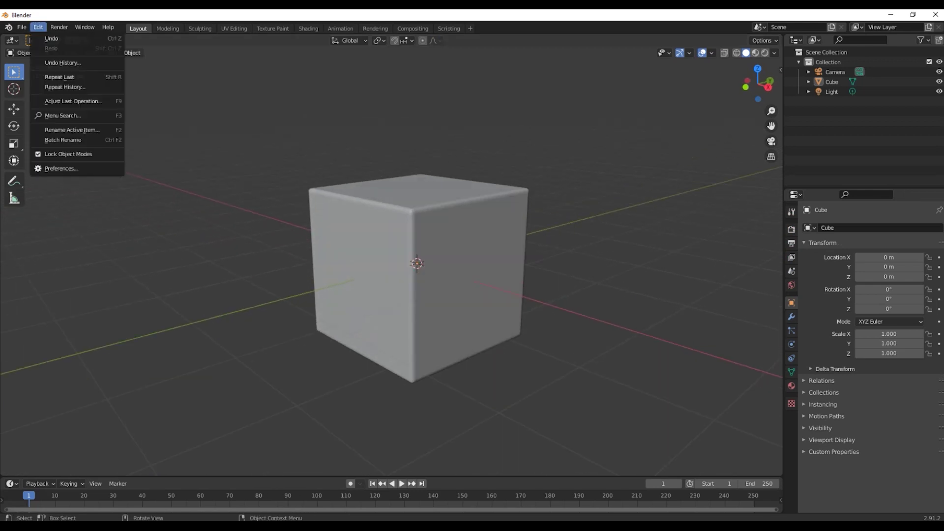
{"action": "left_click", "coordinate": [61, 168]}
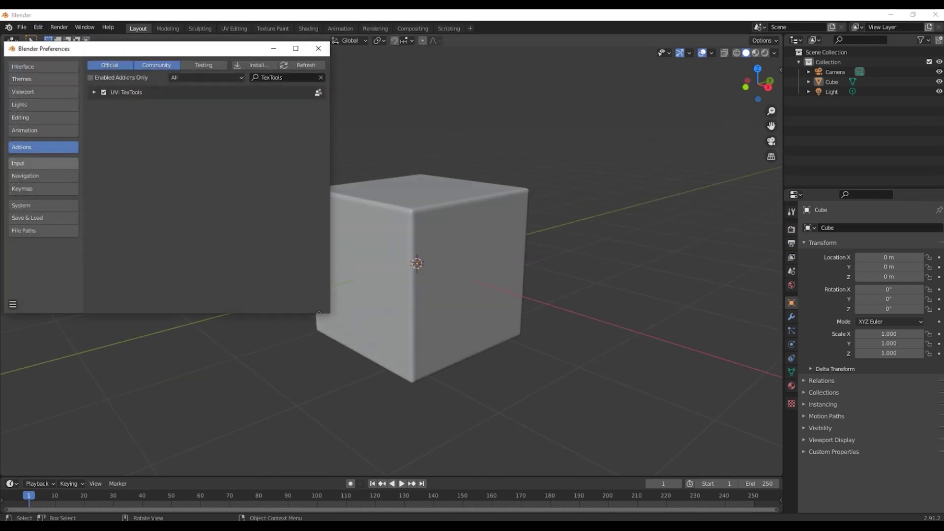
{"action": "left_click", "coordinate": [254, 65]}
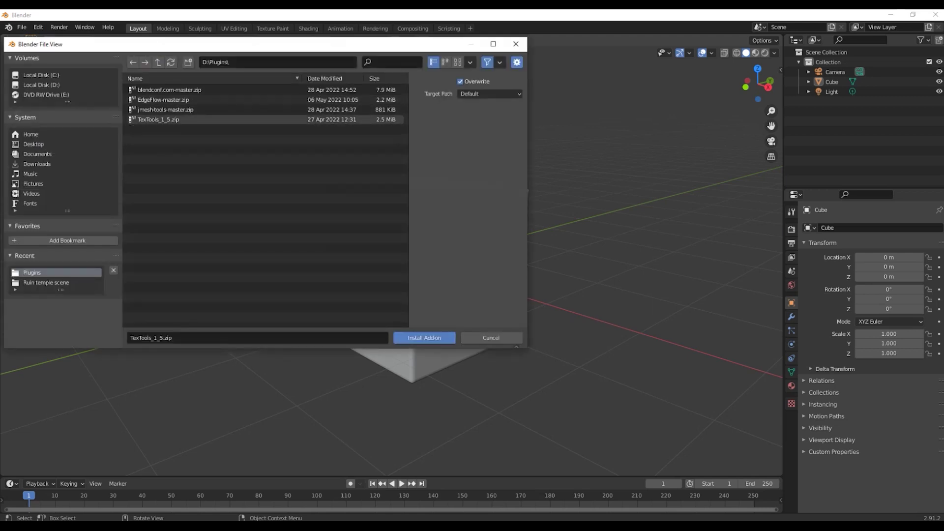
{"action": "left_click", "coordinate": [163, 100]}
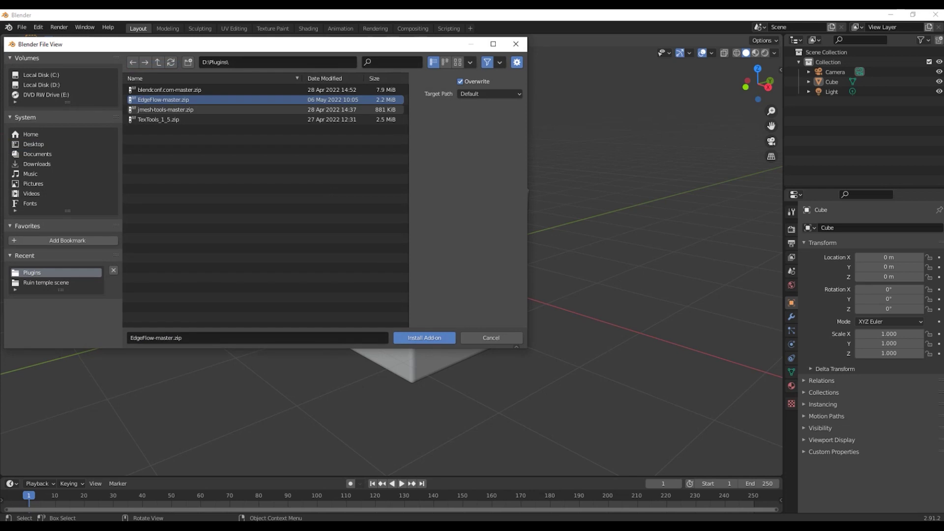
{"action": "left_click", "coordinate": [425, 338]}
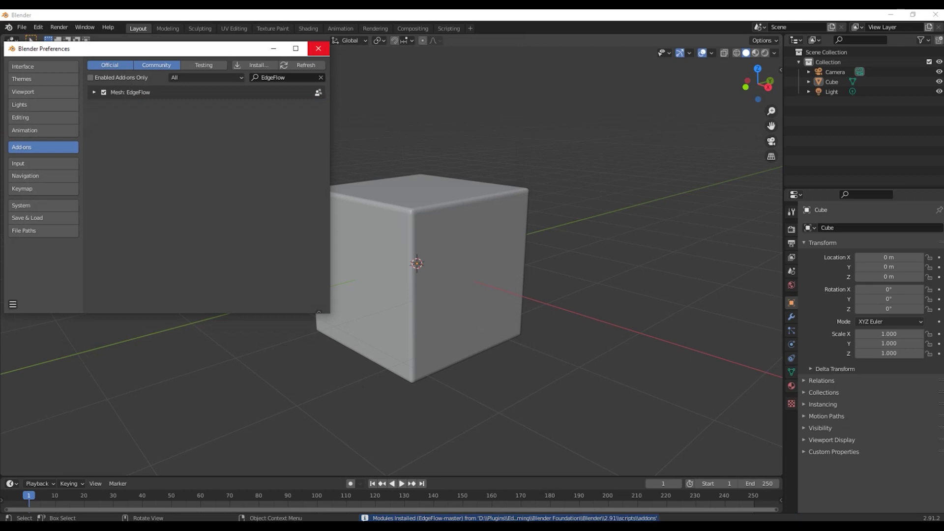
{"action": "left_click", "coordinate": [318, 48]}
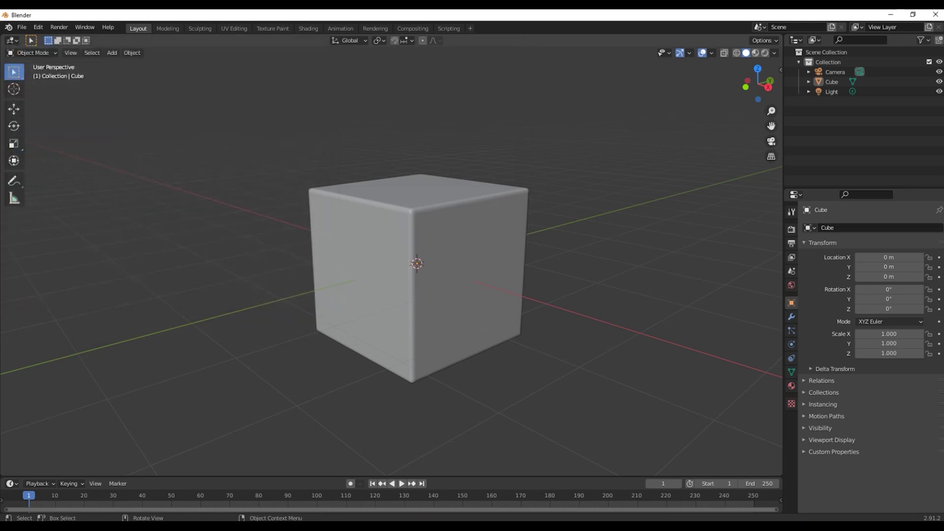
Select the cube, enter Edit Mode, clear the selection and switch to edge select.
{"action": "left_click", "coordinate": [418, 276]}
{"action": "middle_click_drag", "start_coordinate": [418, 276], "coordinate": [394, 278]}
{"action": "key", "text": "Tab"}
{"action": "key", "text": "alt+a"}
{"action": "key", "text": "2"}
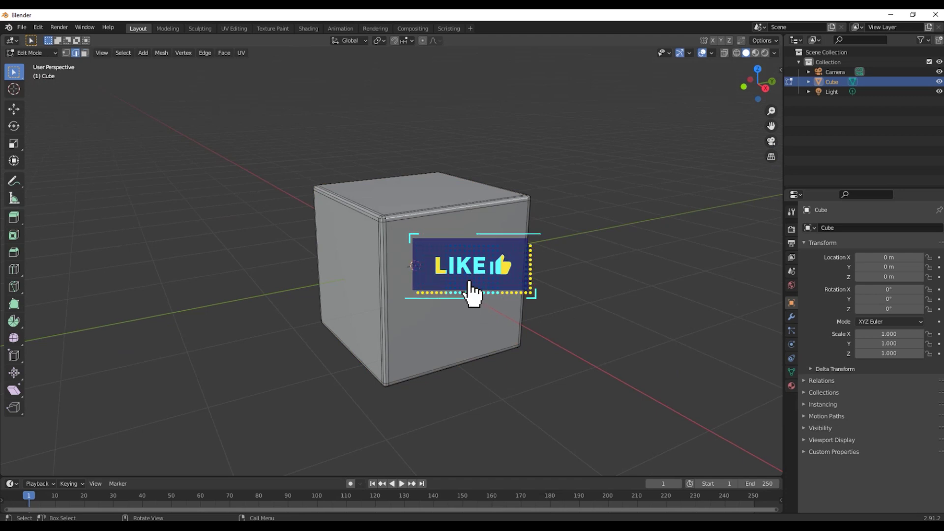
{"action": "scroll", "coordinate": [403, 265], "scroll_direction": "up", "scroll_amount": 2}
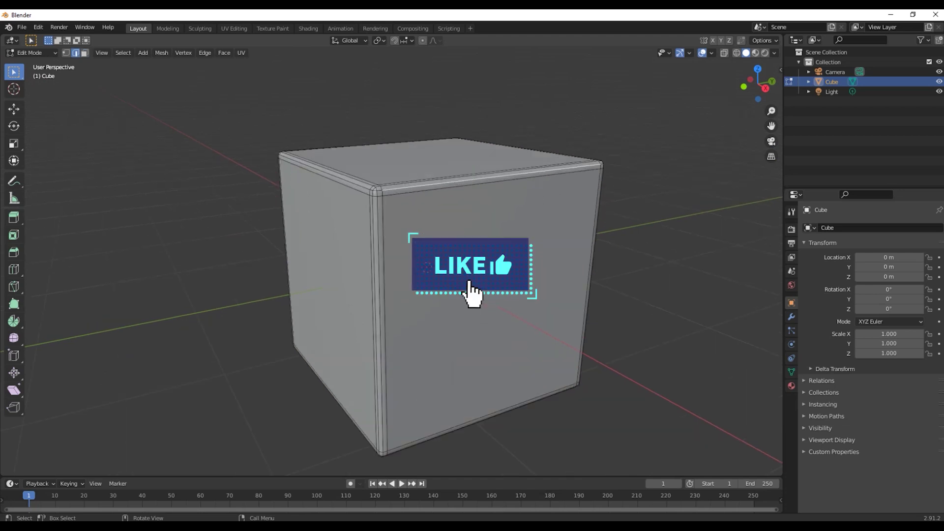
{"action": "scroll", "coordinate": [403, 265], "scroll_direction": "up", "scroll_amount": 3}
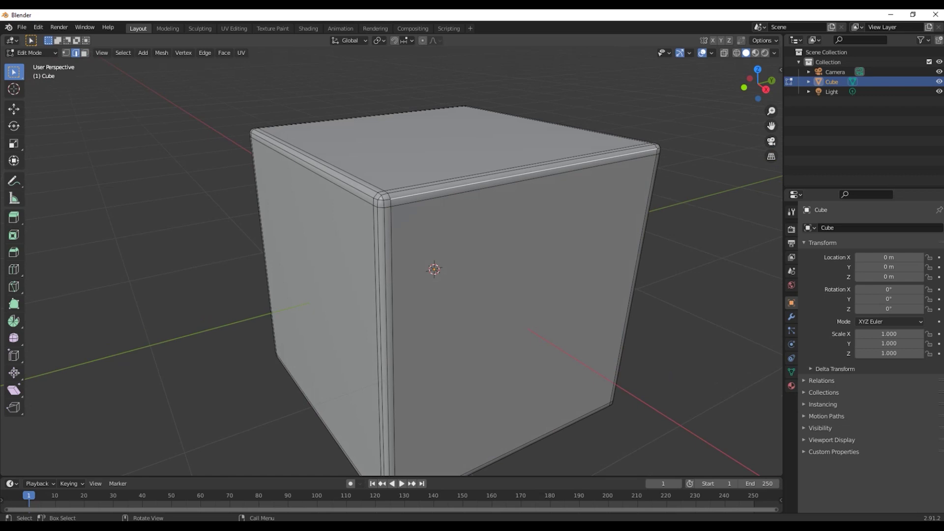
Apply Set Flow to the bevel edge loops from the edge context menu.
{"action": "right_click", "coordinate": [415, 191]}
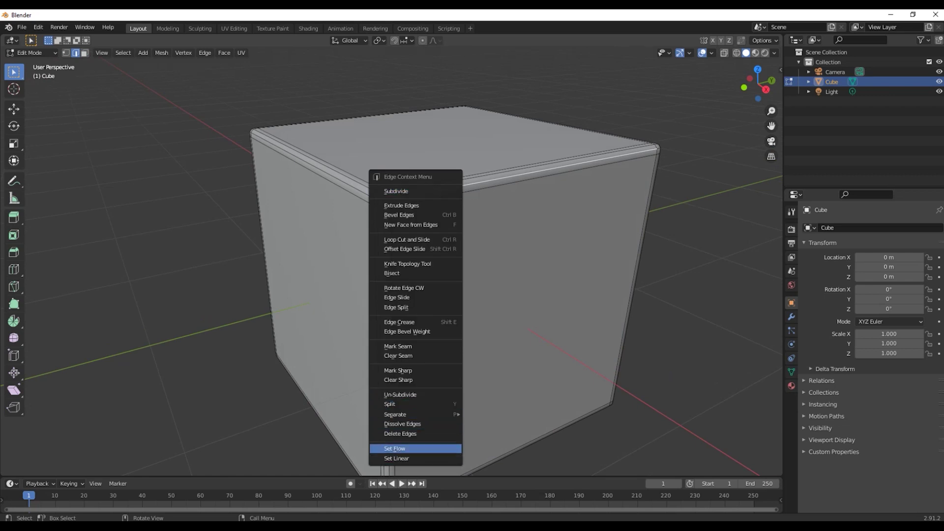
{"action": "left_click", "coordinate": [398, 448]}
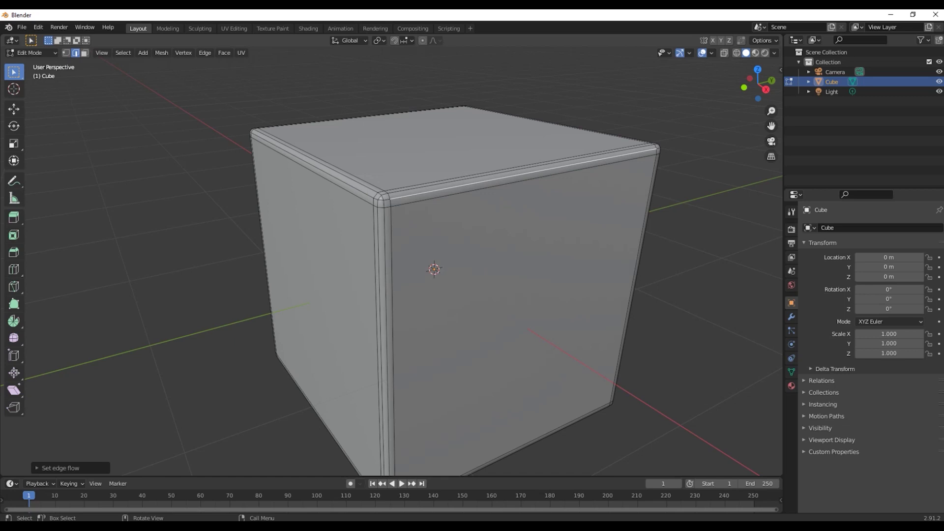
{"action": "mouse_move", "coordinate": [433, 270]}
{"action": "middle_mouse_down"}
{"action": "mouse_move", "coordinate": [442, 261]}
{"action": "mouse_move", "coordinate": [393, 305]}
{"action": "middle_mouse_up"}
{"action": "scroll", "coordinate": [443, 263], "scroll_direction": "up", "scroll_amount": 3}
{"action": "scroll", "coordinate": [452, 261], "scroll_direction": "up", "scroll_amount": 2}
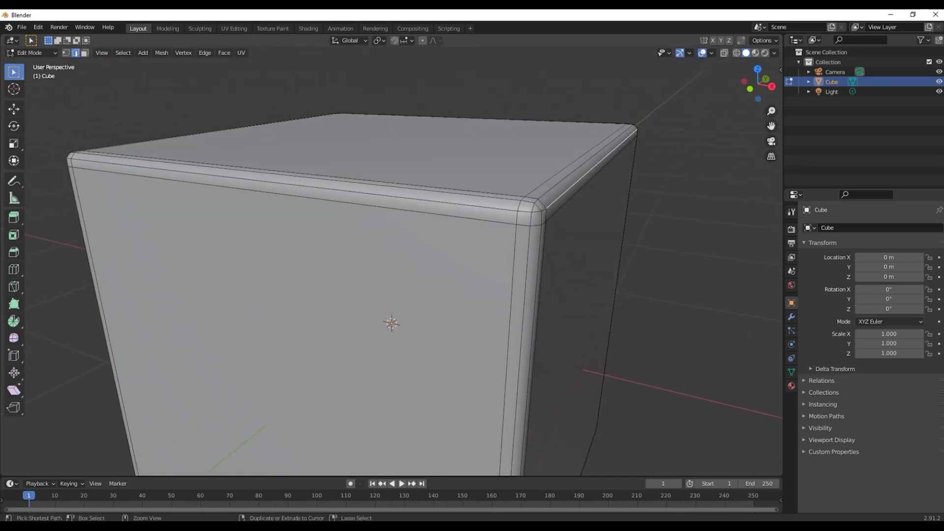
Select the vertical corner and top front bevel edge loops, then bring up the edge menu offering Set Flow.
{"action": "left_click", "coordinate": [536, 345], "text": "alt"}
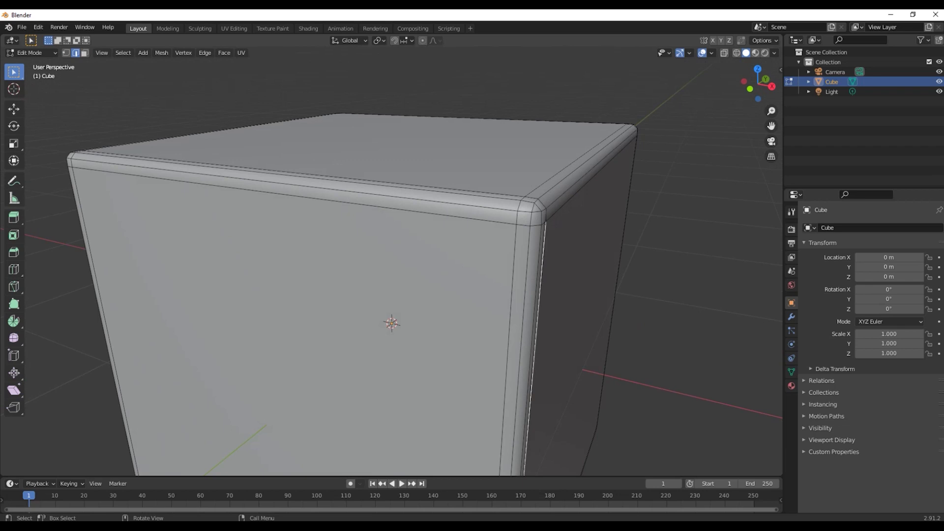
{"action": "left_click", "coordinate": [295, 180], "text": "alt"}
{"action": "mouse_move", "coordinate": [393, 295]}
{"action": "middle_mouse_down"}
{"action": "mouse_move", "coordinate": [374, 172]}
{"action": "mouse_move", "coordinate": [541, 197]}
{"action": "middle_mouse_up"}
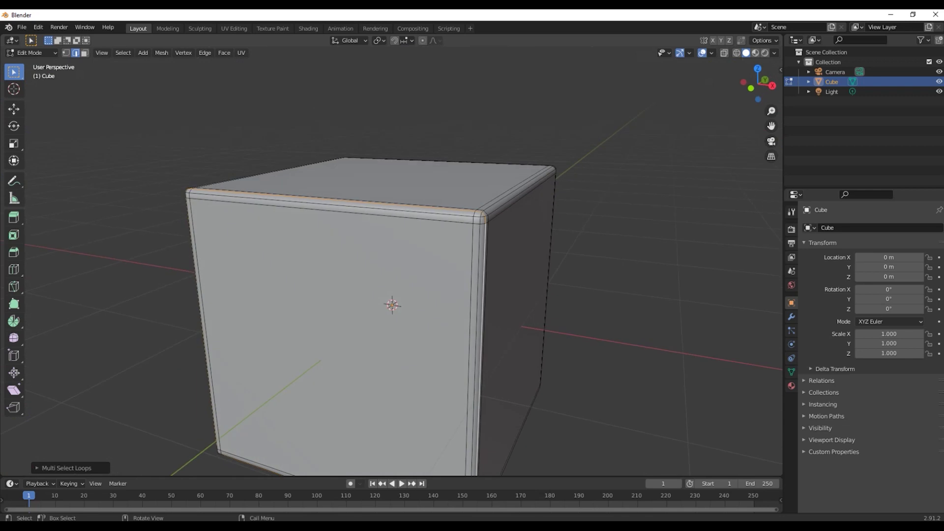
{"action": "right_click", "coordinate": [541, 197]}
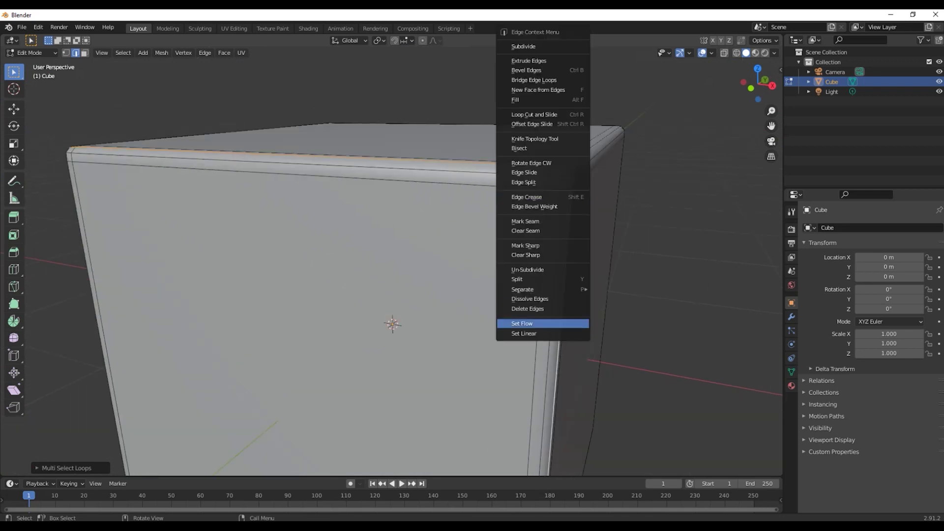